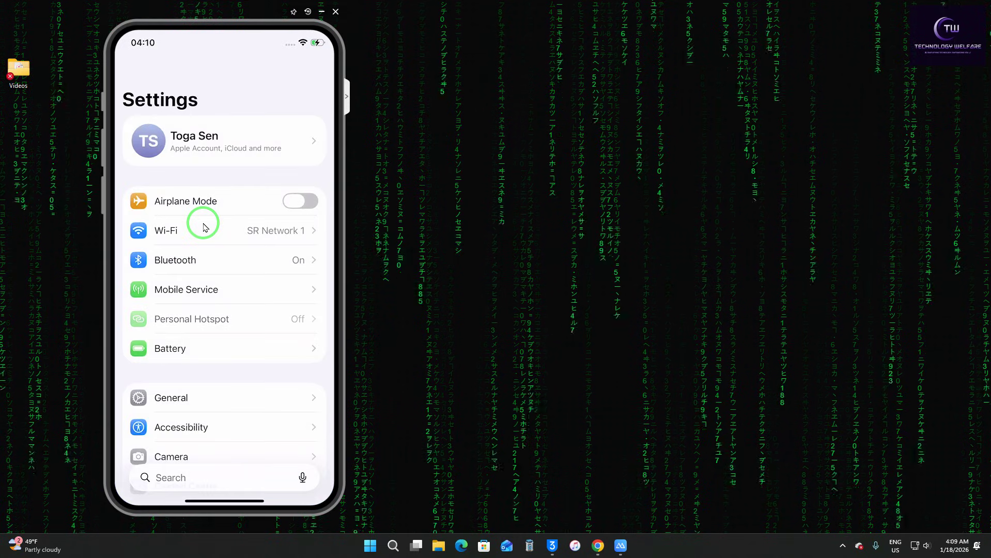
- In Settings, open General > Software Update to confirm iOS 26.3 is up to date
{"action": "scroll", "coordinate": [204, 227], "scroll_direction": "down", "scroll_amount": 3}
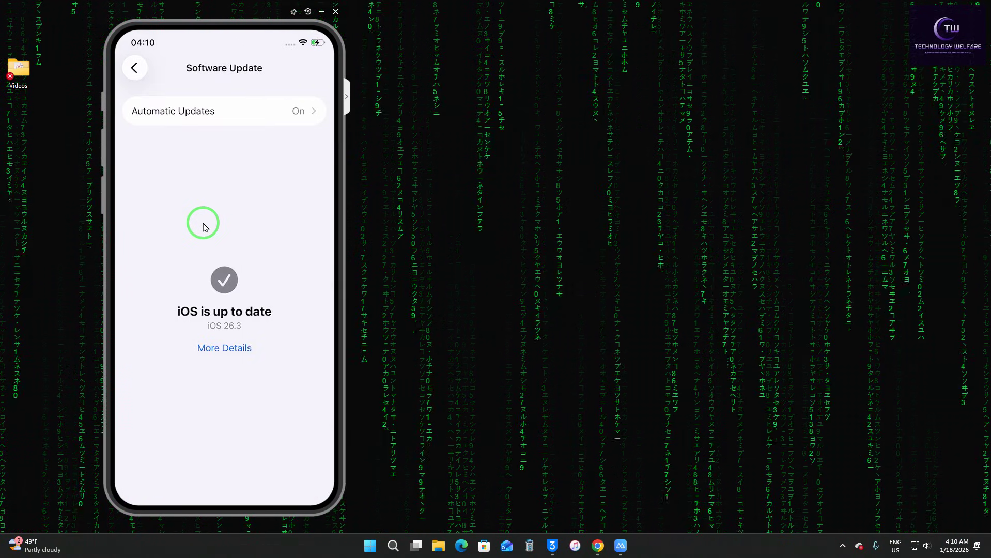
{"action": "mouse_move", "coordinate": [203, 226]}
{"action": "left_mouse_down"}
{"action": "mouse_move", "coordinate": [267, 256]}
{"action": "mouse_move", "coordinate": [321, 215]}
{"action": "mouse_move", "coordinate": [335, 182]}
{"action": "left_mouse_up"}
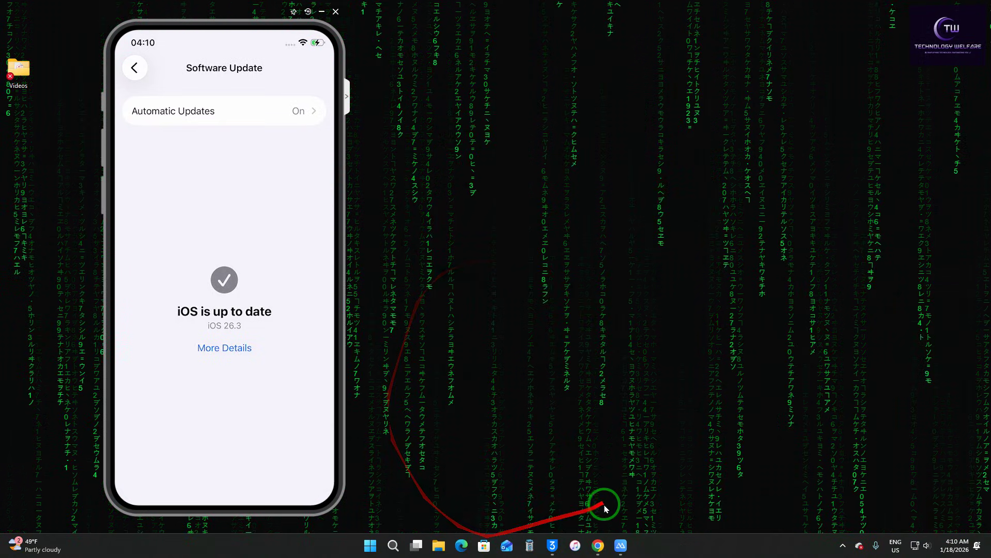
- In 3uTools Smart Flash, refresh and list iPhone 12 firmware filtered to jailbreakable versions
{"action": "left_click", "coordinate": [552, 545]}
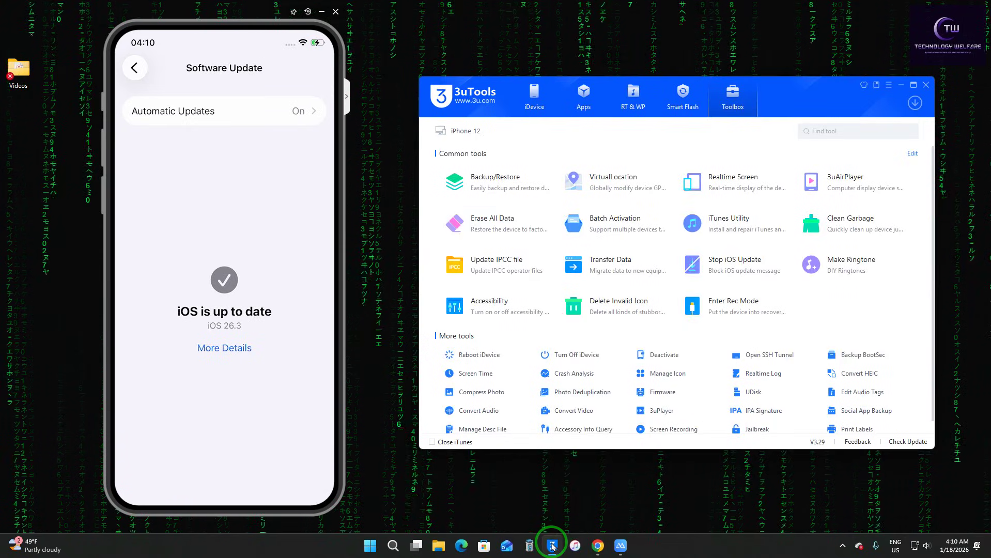
{"action": "left_click_drag", "start_coordinate": [795, 114], "coordinate": [800, 90]}
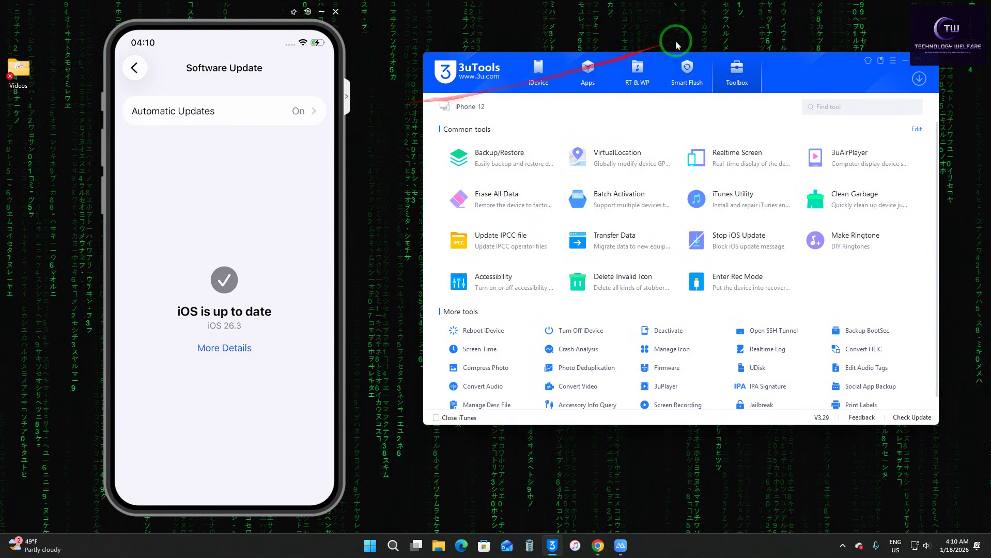
{"action": "left_click", "coordinate": [694, 73]}
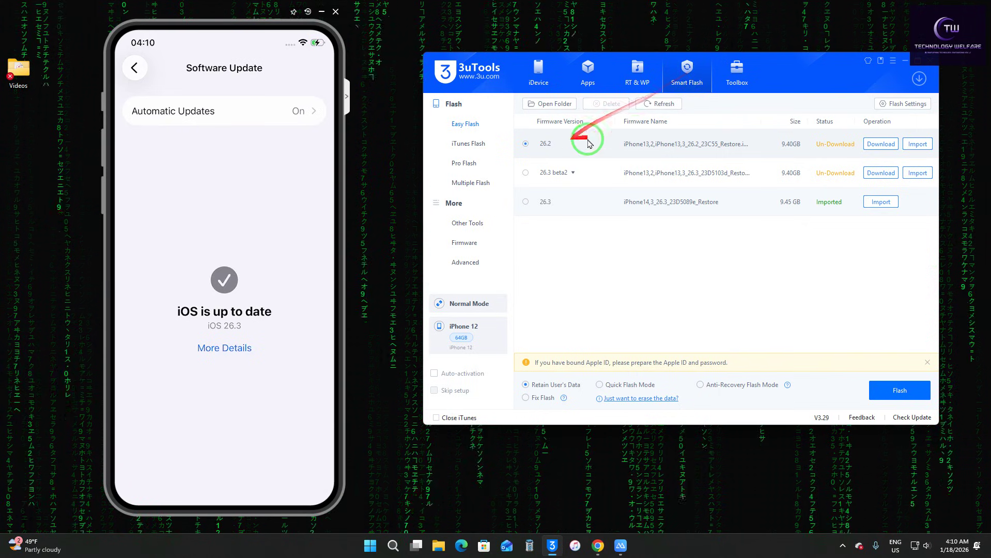
{"action": "left_click", "coordinate": [656, 104]}
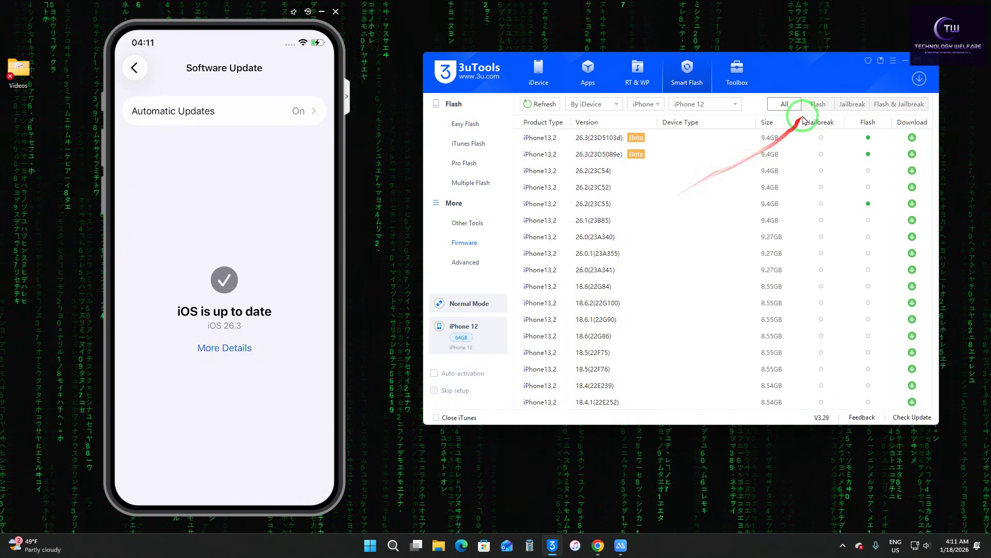
{"action": "left_click", "coordinate": [854, 105]}
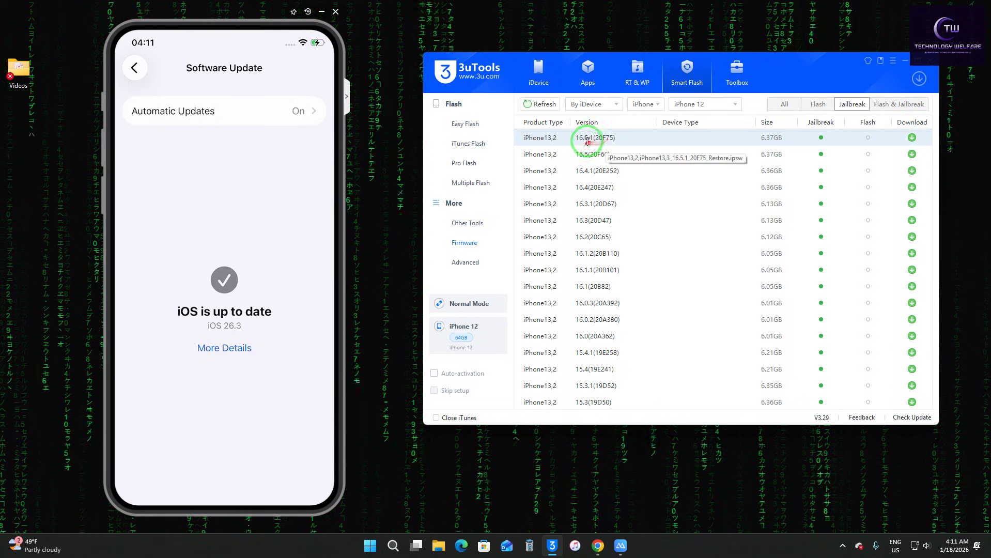
- Compare the Flash, Flash & Jailbreak and All filters, ending on the Jailbreak filter
{"action": "left_click", "coordinate": [810, 102]}
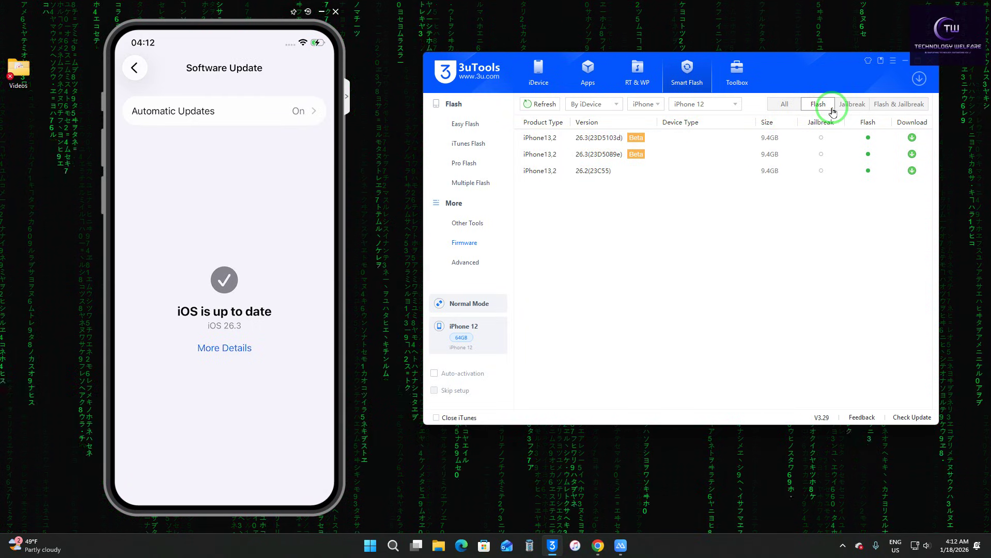
{"action": "left_click", "coordinate": [904, 105]}
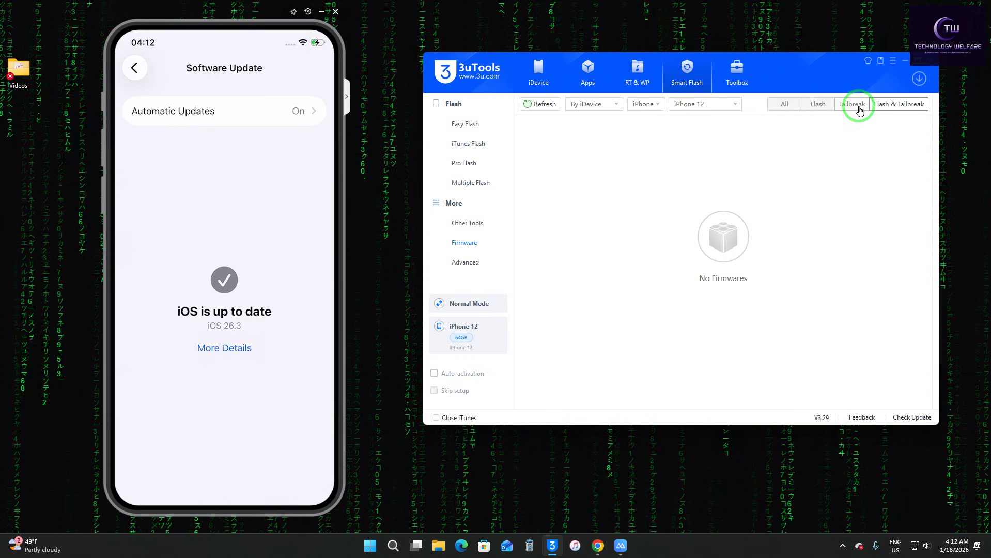
{"action": "left_click", "coordinate": [795, 106]}
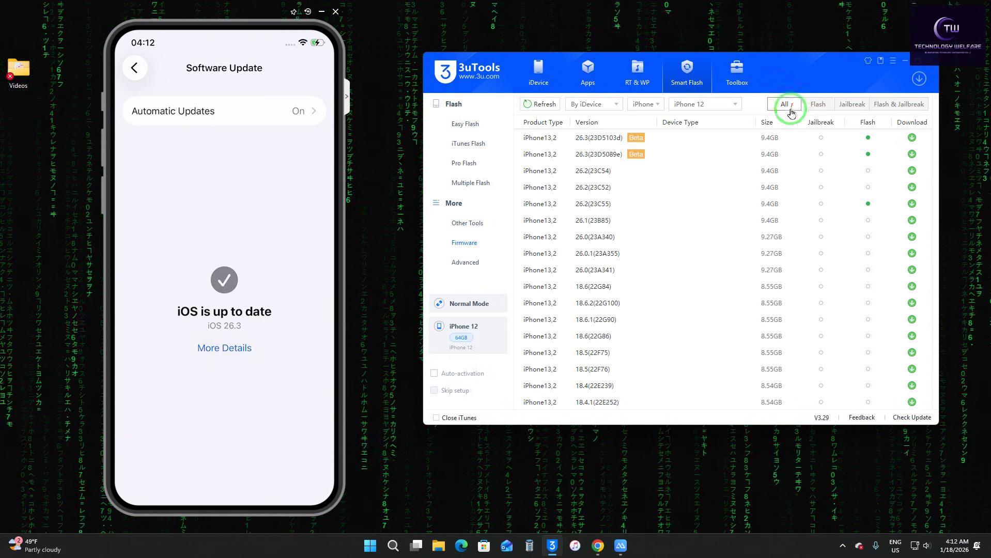
{"action": "left_click_drag", "start_coordinate": [594, 137], "coordinate": [644, 138]}
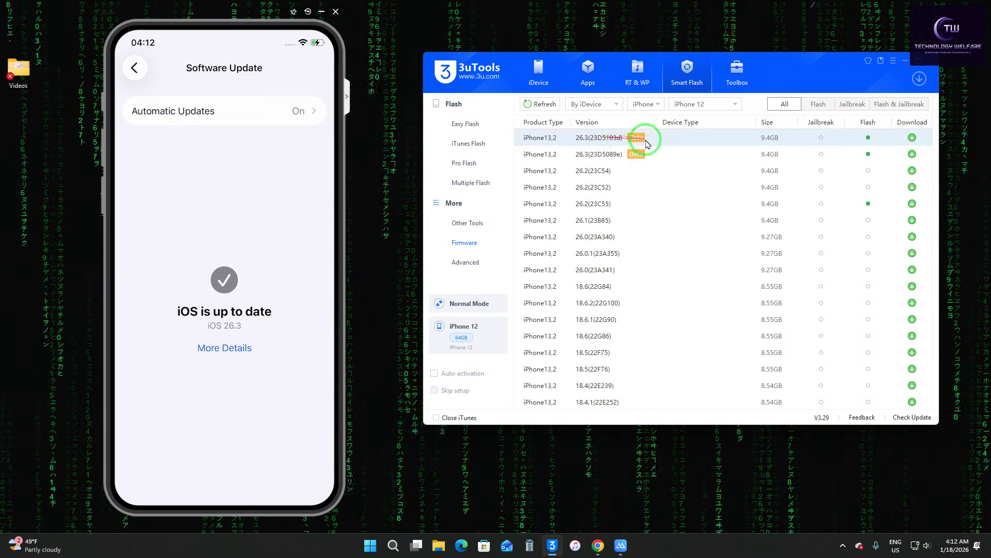
{"action": "left_click", "coordinate": [851, 104]}
- Queue the jailbreakable iOS 16.5.1 (20F75) firmware download for the iPhone 12
{"action": "left_click_drag", "start_coordinate": [619, 129], "coordinate": [787, 140]}
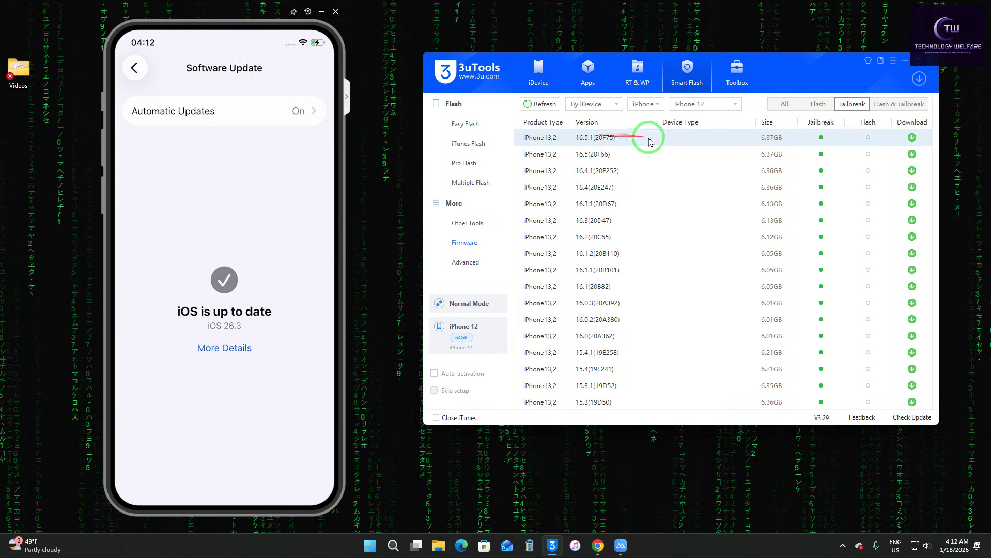
{"action": "left_click_drag", "start_coordinate": [537, 135], "coordinate": [587, 141]}
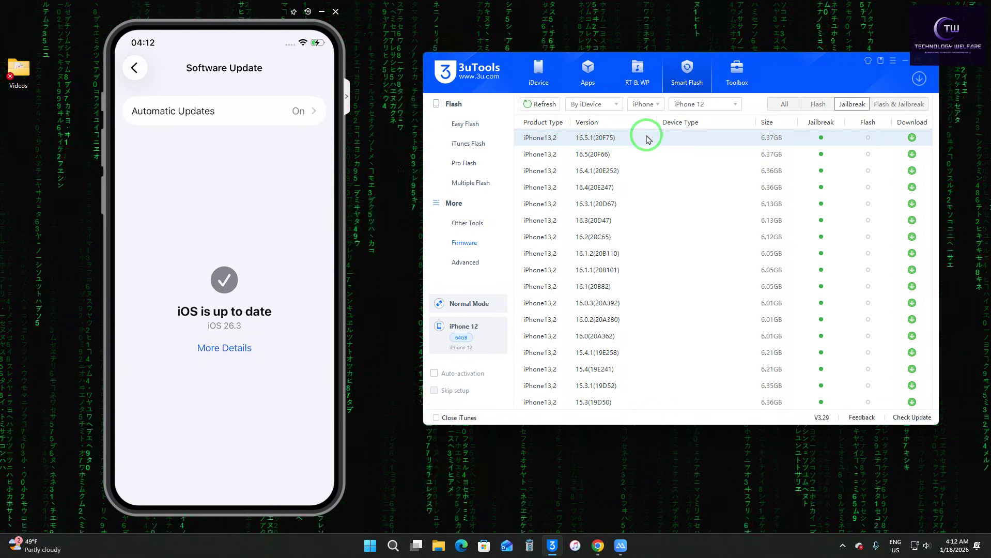
{"action": "left_click_drag", "start_coordinate": [629, 141], "coordinate": [910, 137]}
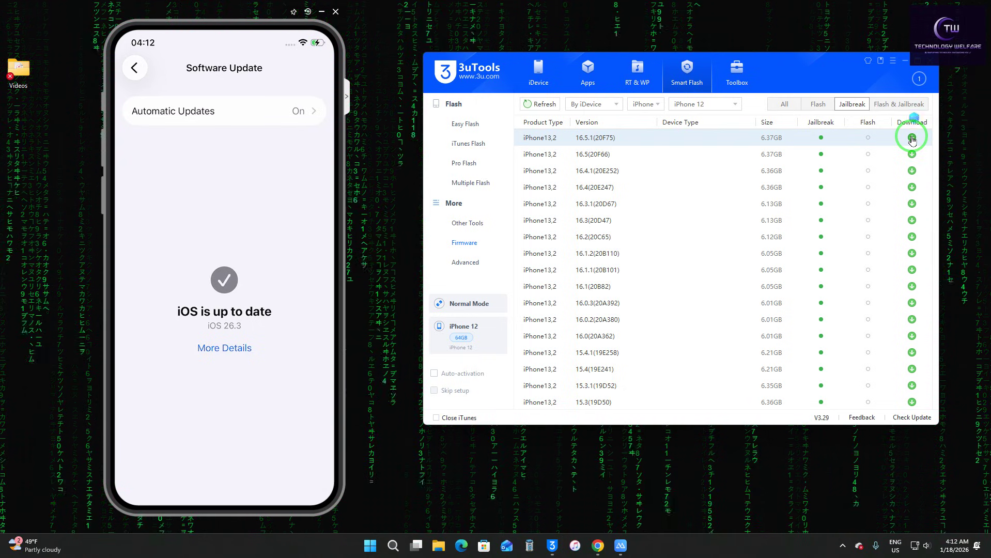
- Open Downloads to see the 6.37 GB iOS 16.5.1 restore file downloading, about 3% done
{"action": "left_click", "coordinate": [919, 79]}
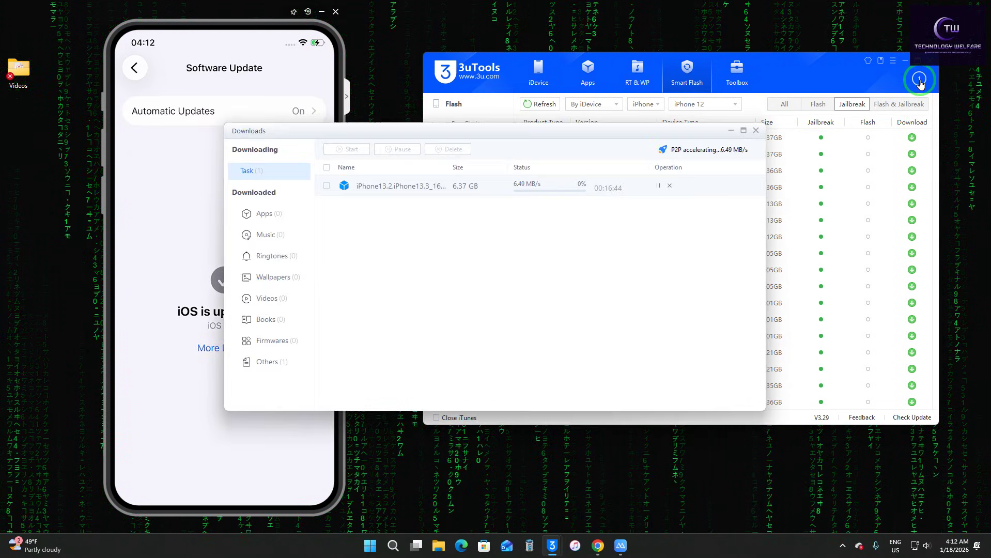
{"action": "left_click_drag", "start_coordinate": [509, 196], "coordinate": [536, 149]}
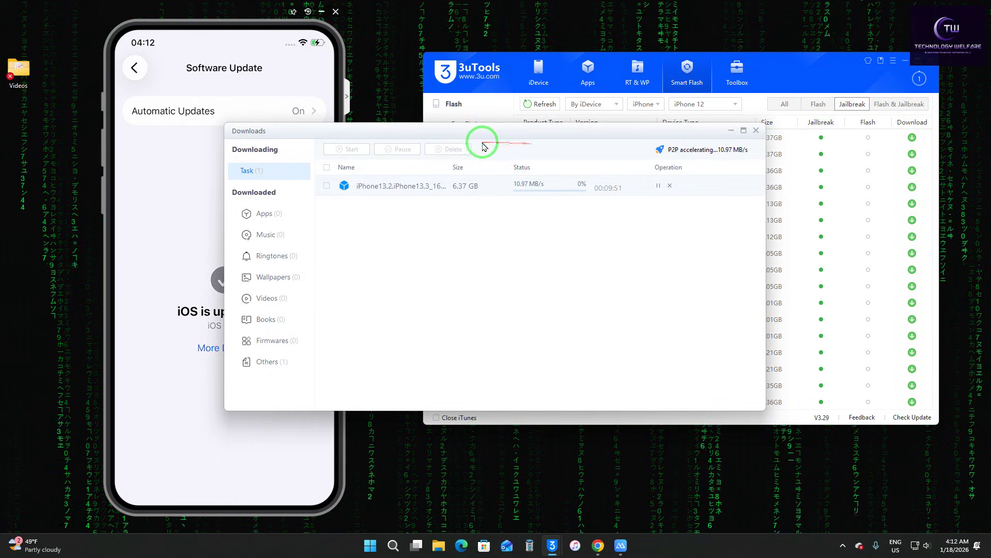
{"action": "left_click_drag", "start_coordinate": [382, 173], "coordinate": [422, 195]}
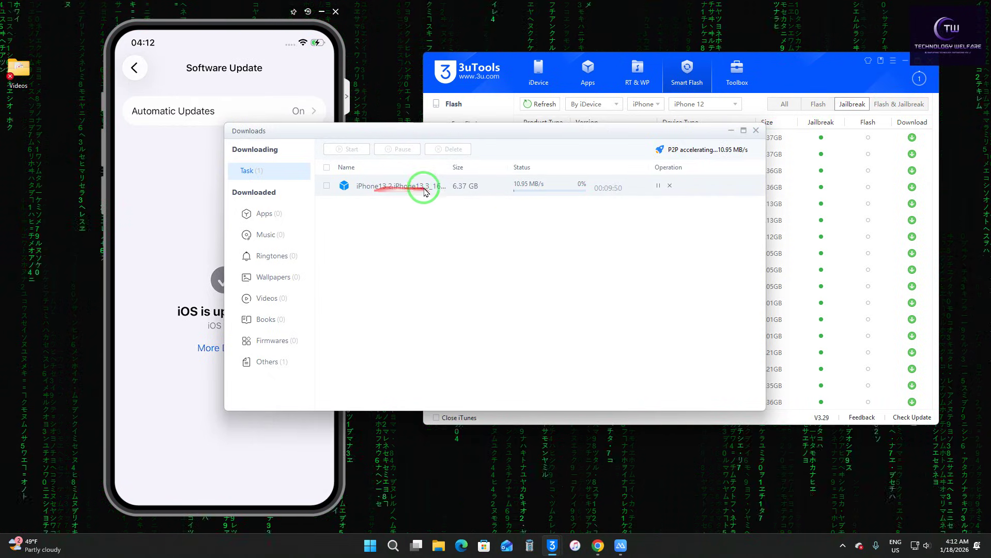
{"action": "mouse_move", "coordinate": [489, 133]}
{"action": "left_mouse_down"}
{"action": "mouse_move", "coordinate": [683, 208]}
{"action": "mouse_move", "coordinate": [678, 217]}
{"action": "left_mouse_up"}
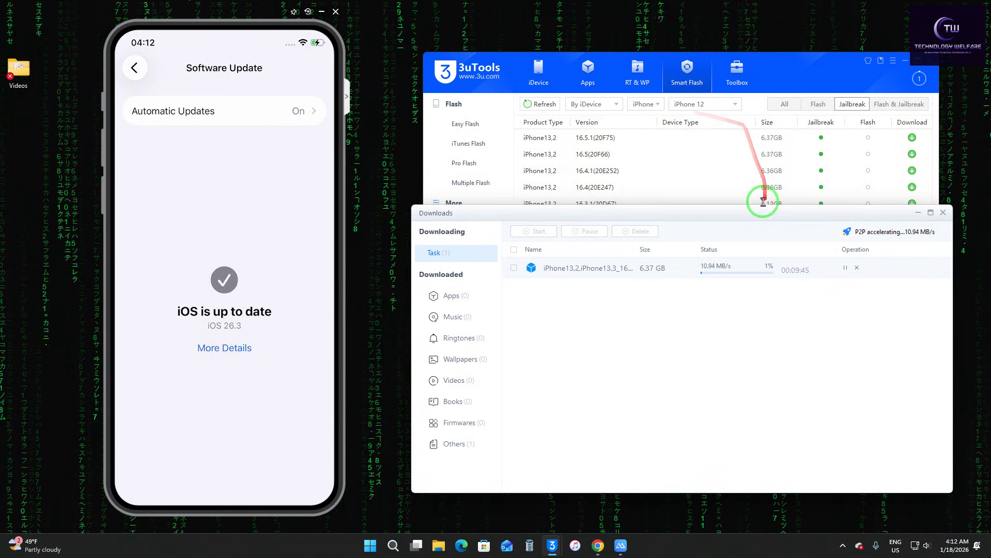
{"action": "left_click_drag", "start_coordinate": [758, 219], "coordinate": [766, 235]}
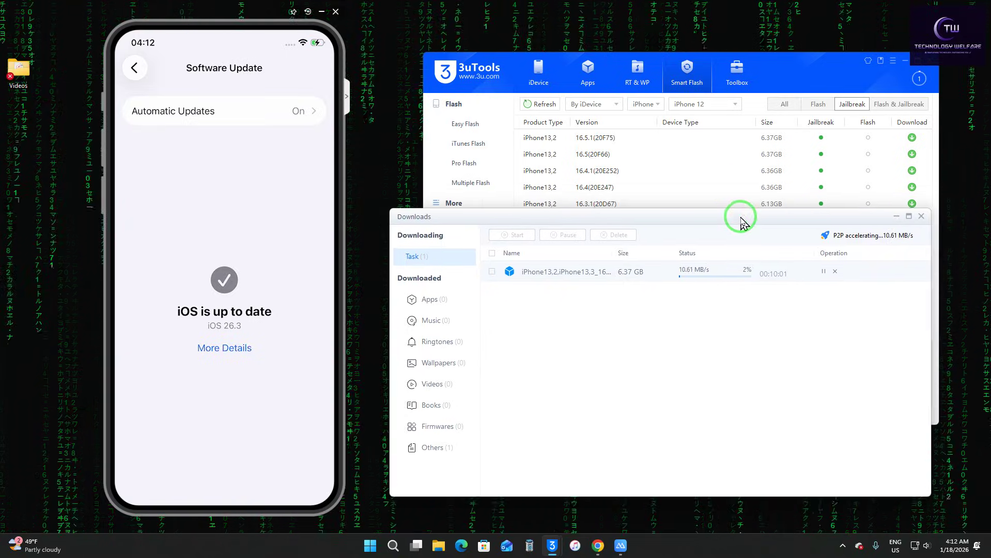
{"action": "double_click", "coordinate": [765, 232]}
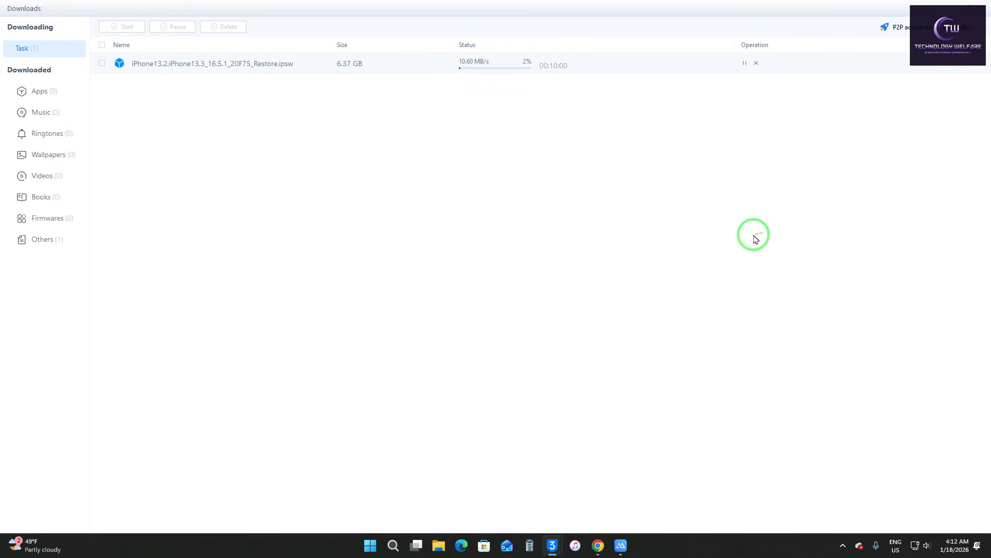
{"action": "left_click", "coordinate": [969, 10]}
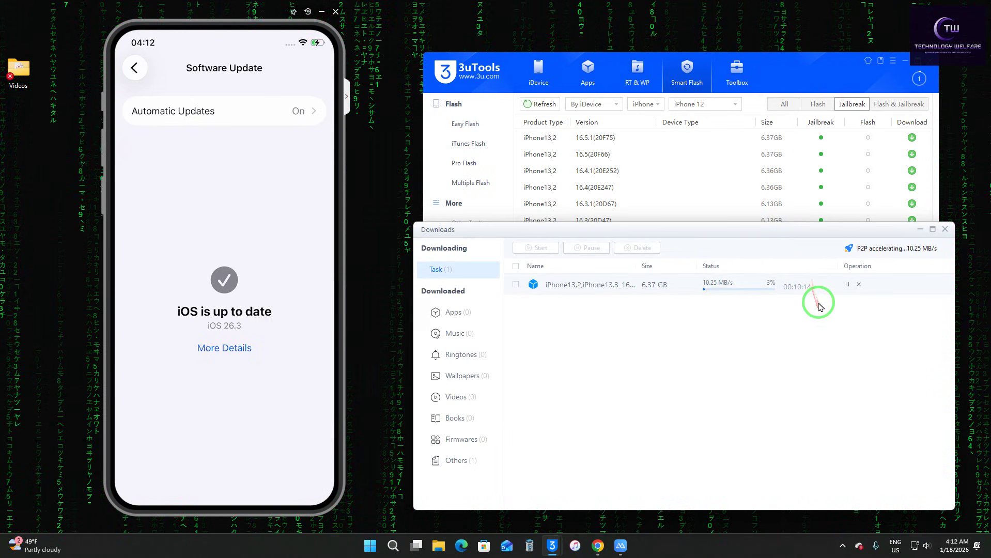
- Delete the imported iOS 26.3 firmware from the Easy Flash list, then go to Toolbox
{"action": "left_click", "coordinate": [730, 77]}
{"action": "left_click", "coordinate": [686, 72]}
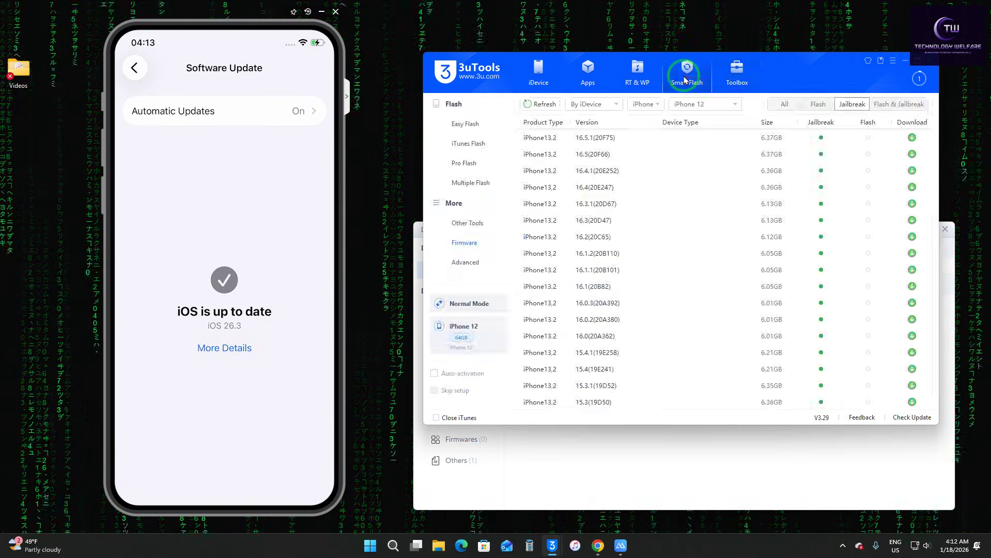
{"action": "left_click", "coordinate": [488, 131]}
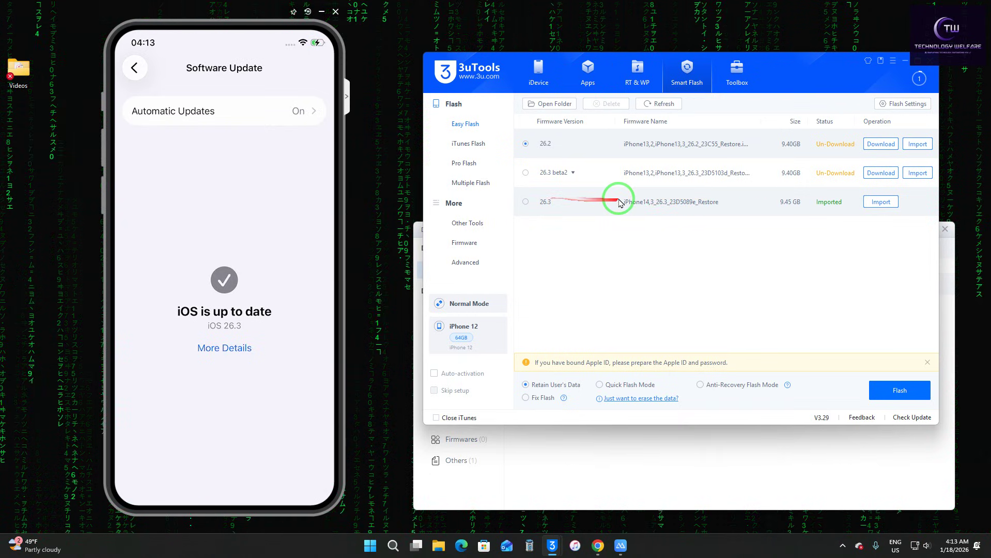
{"action": "left_click", "coordinate": [620, 113]}
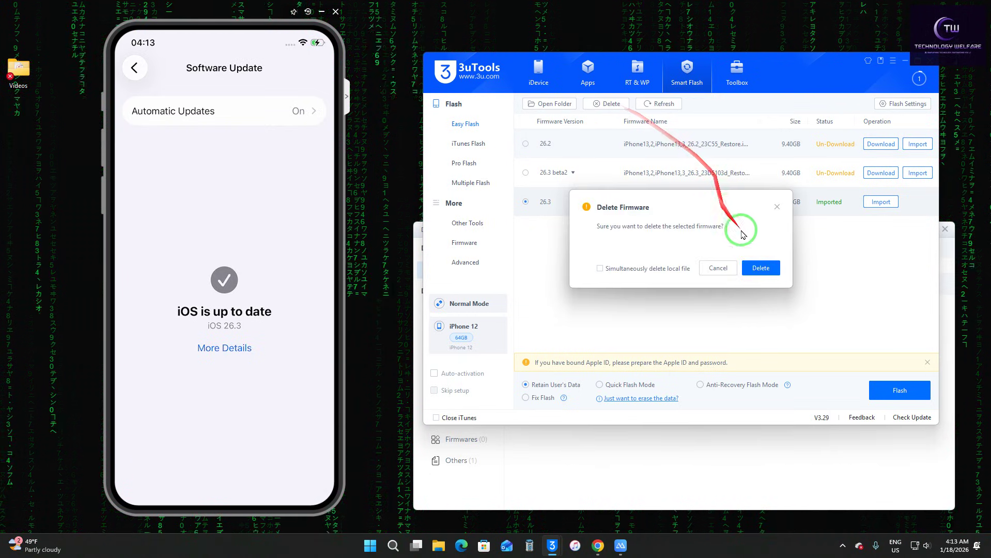
{"action": "left_click", "coordinate": [753, 266]}
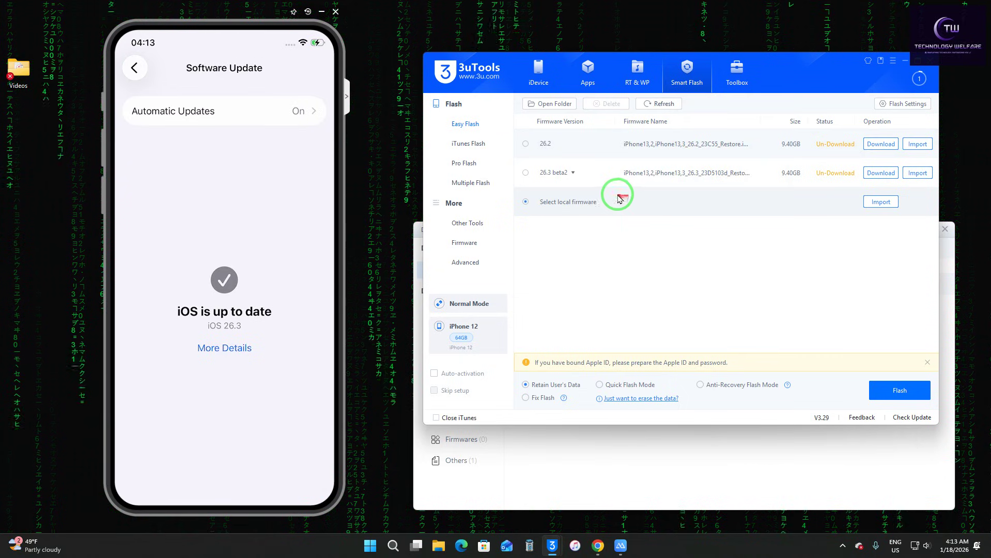
{"action": "left_click", "coordinate": [745, 77]}
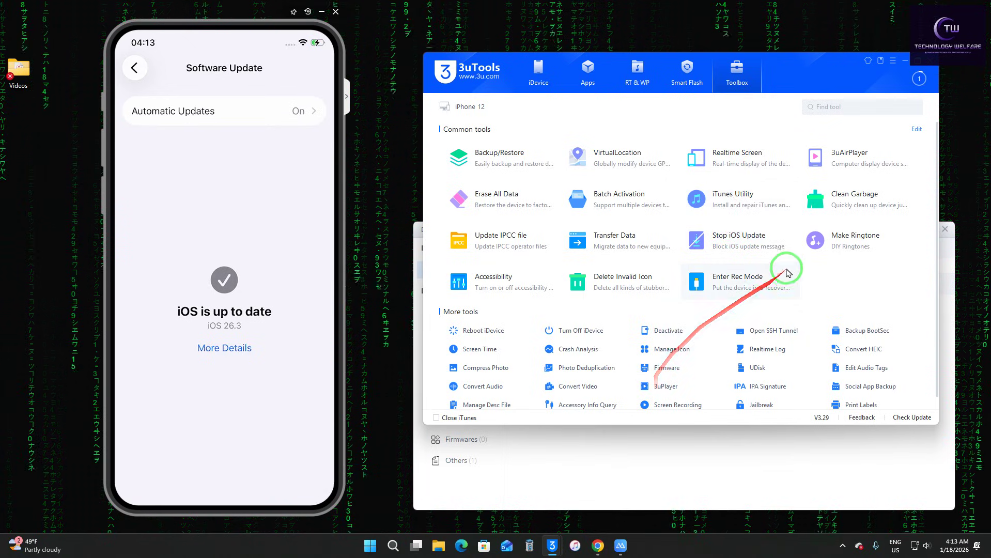
- Use Stop iOS Update to send the update-blocking profile to the iPhone 12
{"action": "left_click", "coordinate": [767, 244]}
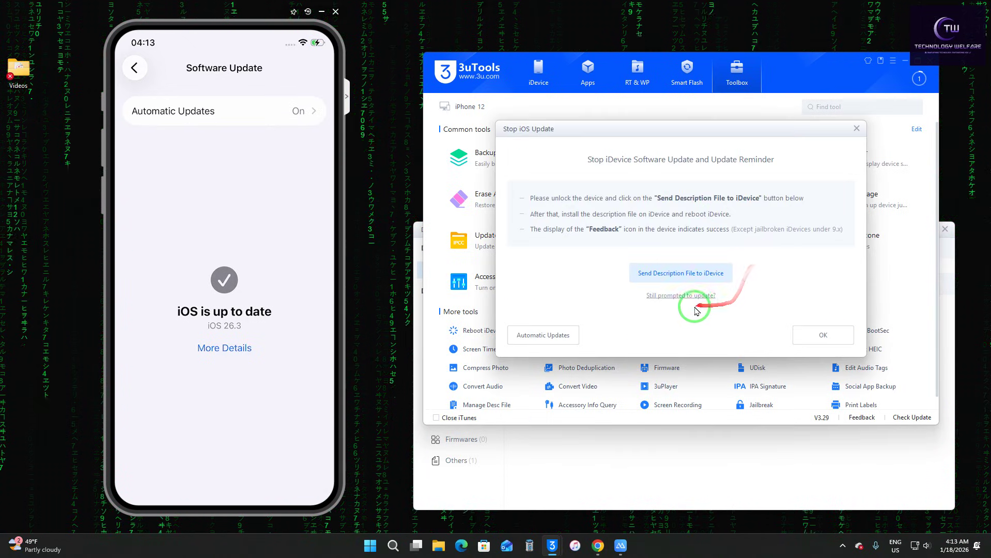
{"action": "left_click", "coordinate": [679, 272]}
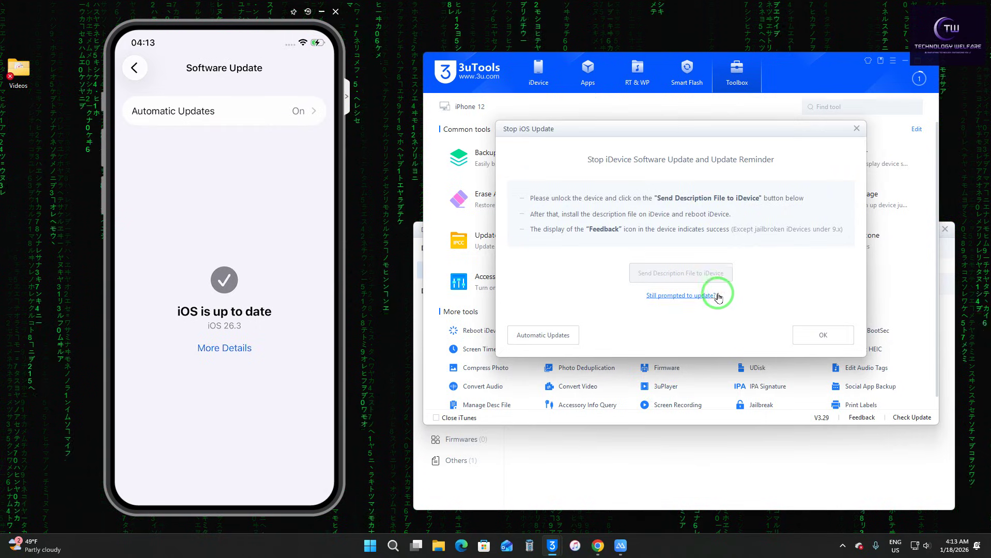
{"action": "left_click", "coordinate": [757, 277]}
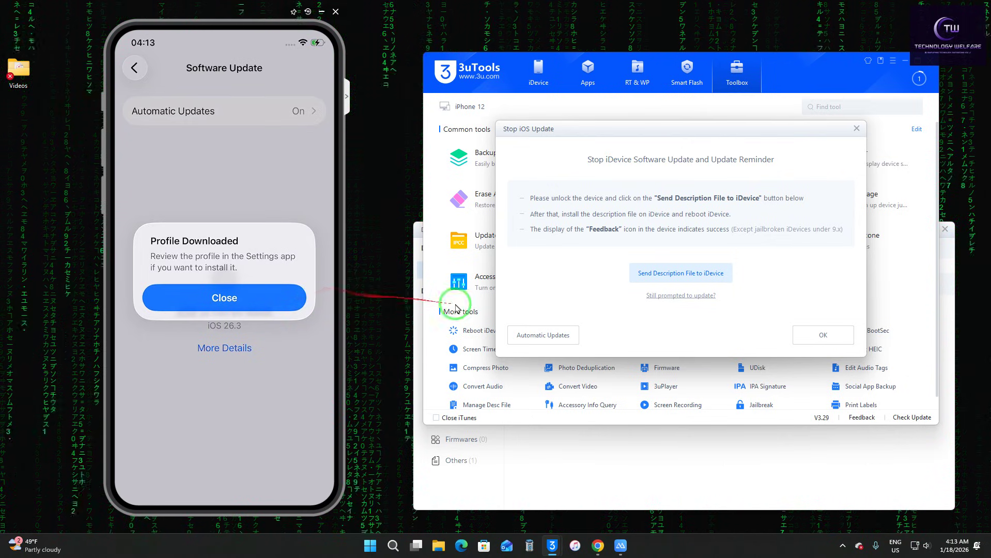
{"action": "left_click", "coordinate": [856, 129]}
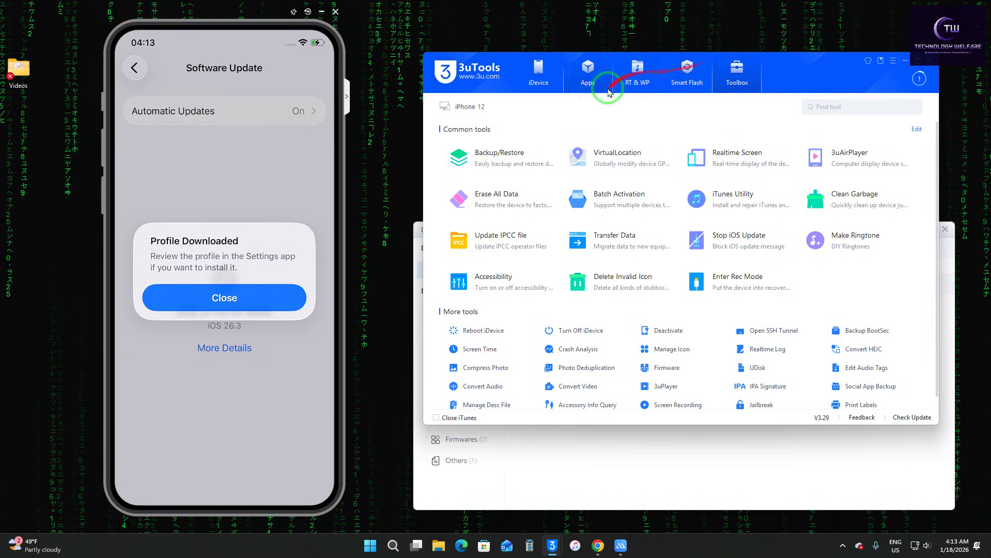
- Filter the iPhone 12 firmware catalogue to jailbreakable versions and check the 16.5.1 download at 16%
{"action": "left_click", "coordinate": [687, 78]}
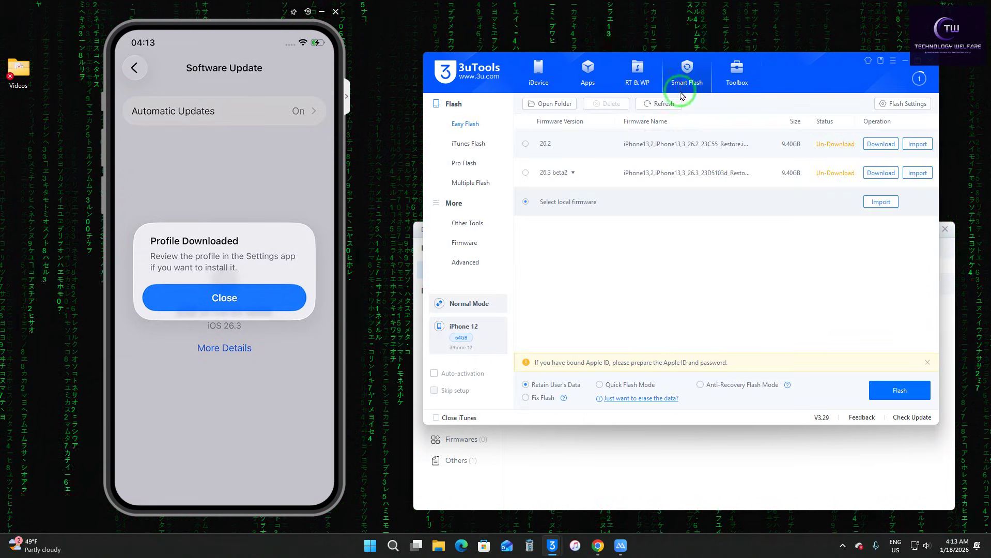
{"action": "left_click", "coordinate": [457, 246]}
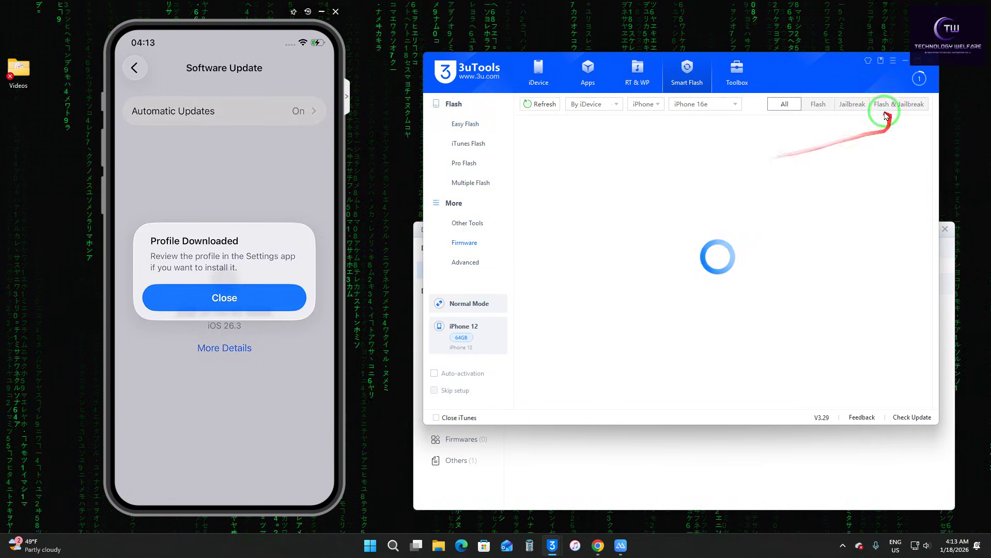
{"action": "left_click", "coordinate": [853, 104]}
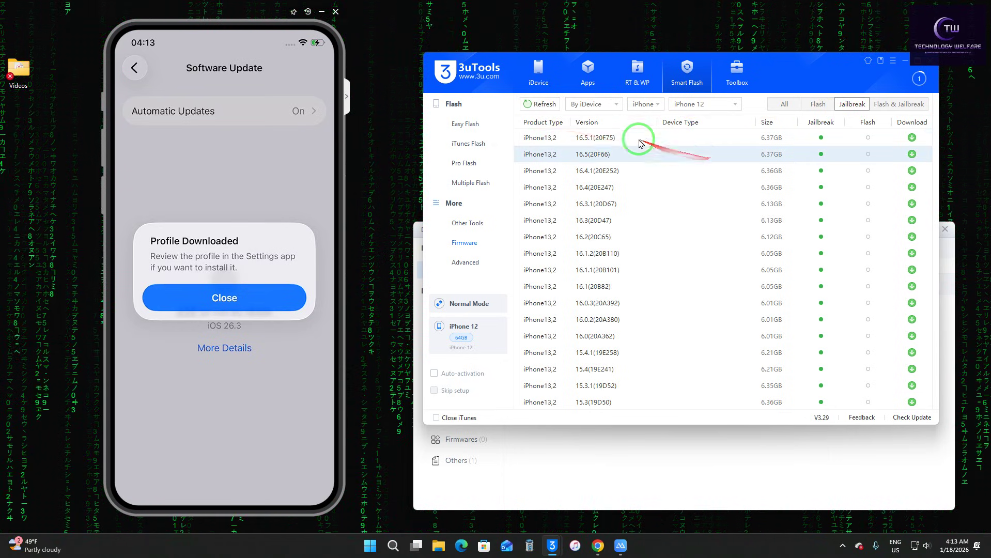
{"action": "left_click", "coordinate": [794, 106]}
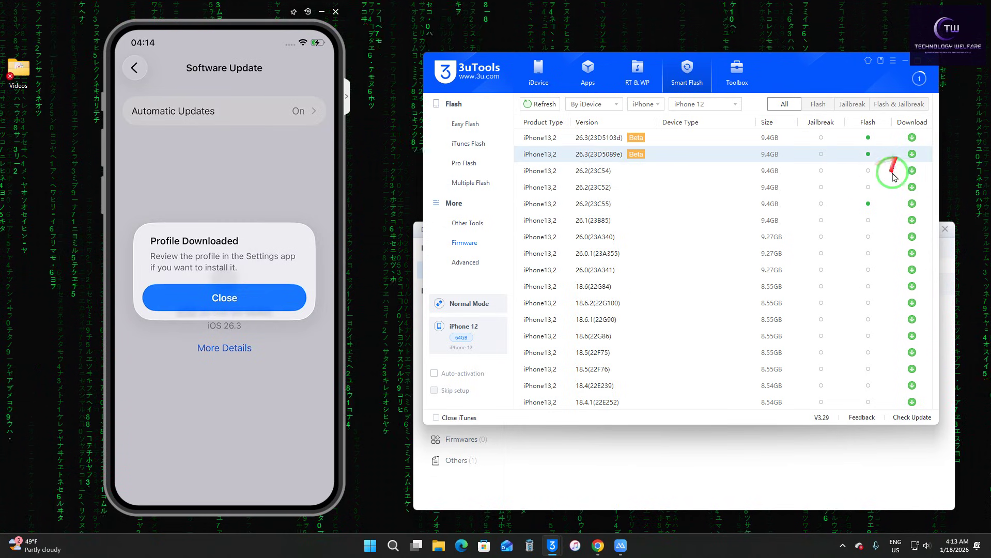
{"action": "left_click", "coordinate": [850, 104]}
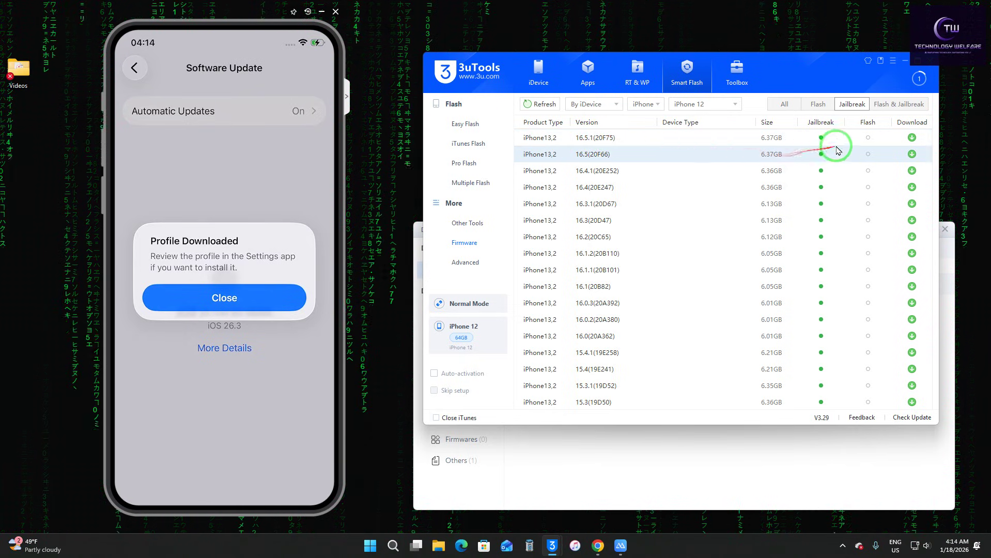
{"action": "left_click", "coordinate": [921, 79]}
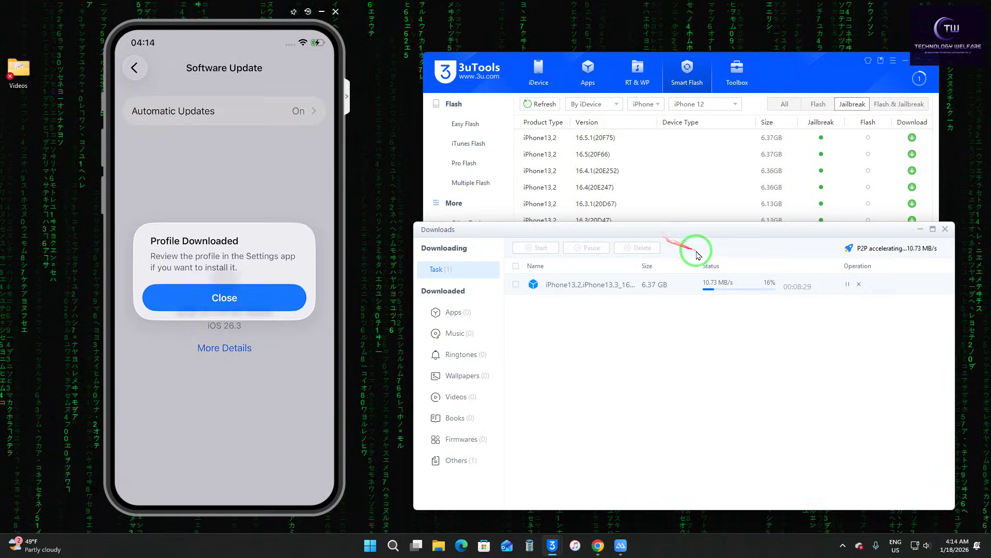
- Check the 16.5.1 download at 17%, view iPhone 12 info, and return to Smart Flash
{"action": "left_click_drag", "start_coordinate": [765, 229], "coordinate": [773, 214]}
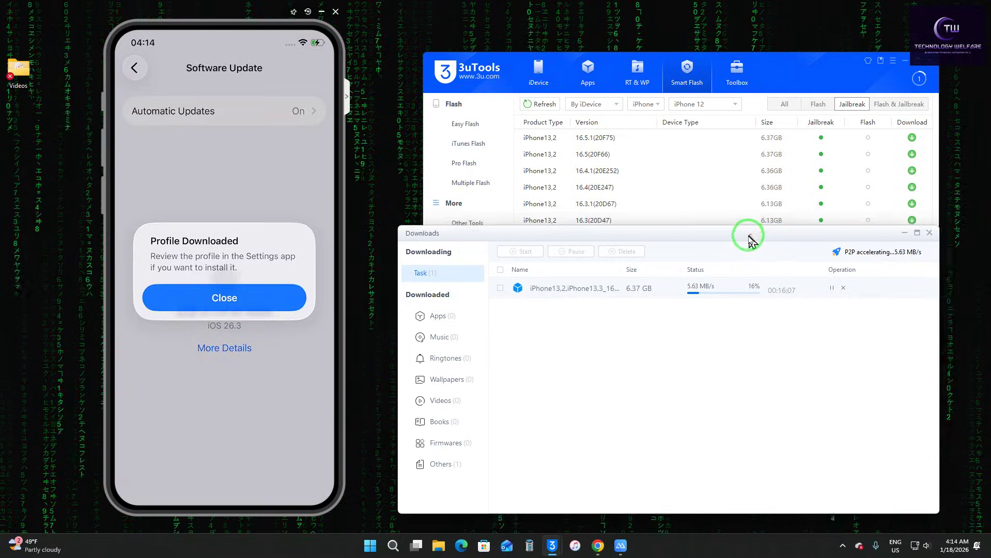
{"action": "double_click", "coordinate": [773, 210]}
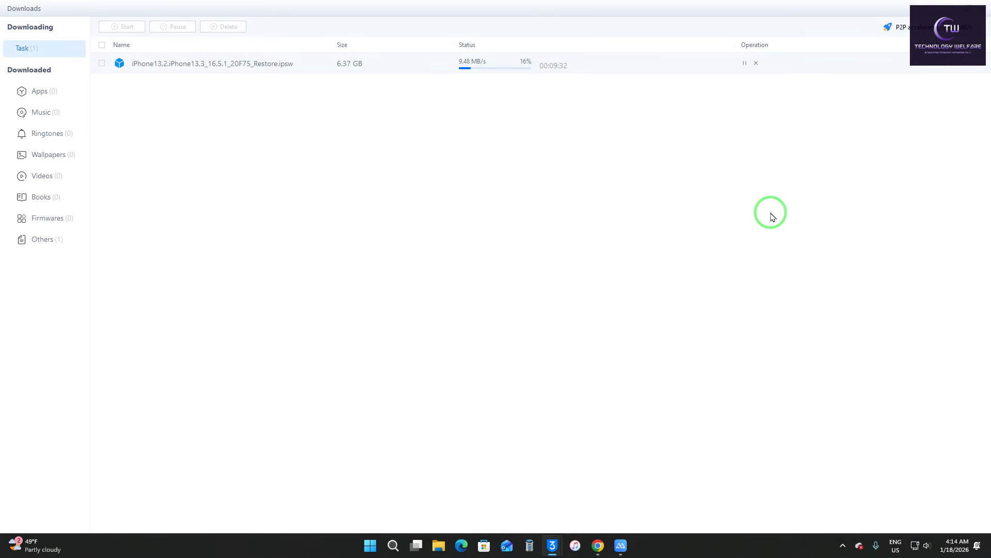
{"action": "left_click", "coordinate": [970, 10]}
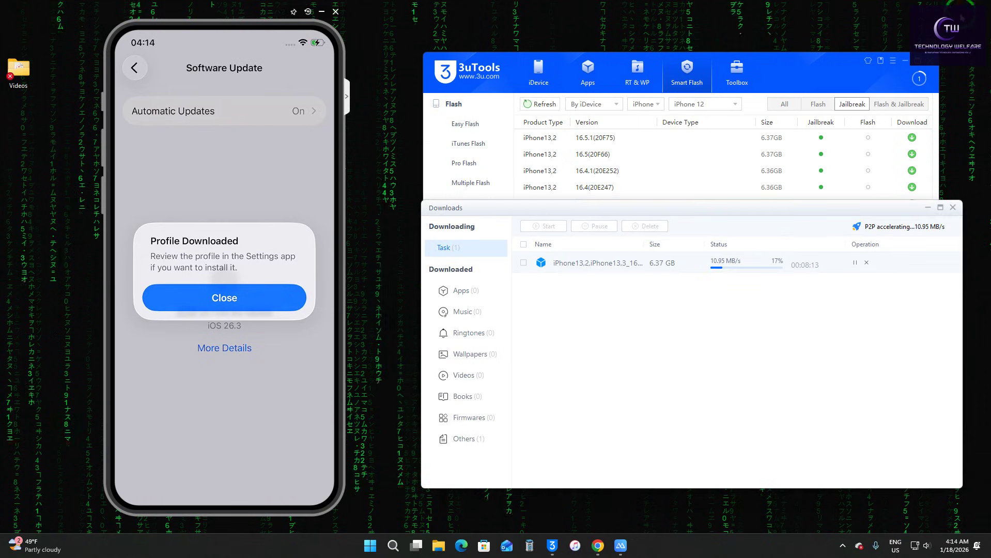
{"action": "left_click", "coordinate": [526, 82]}
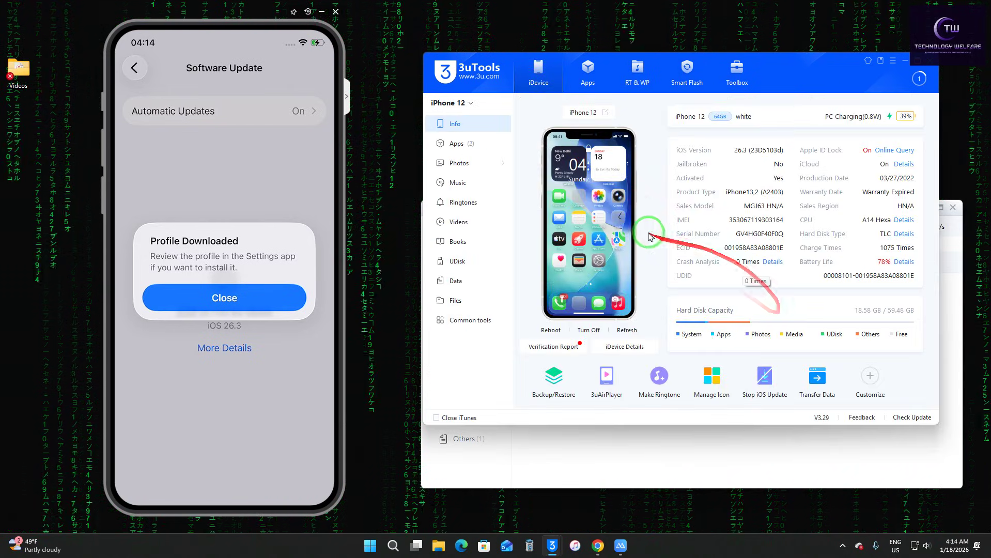
{"action": "left_click", "coordinate": [734, 77]}
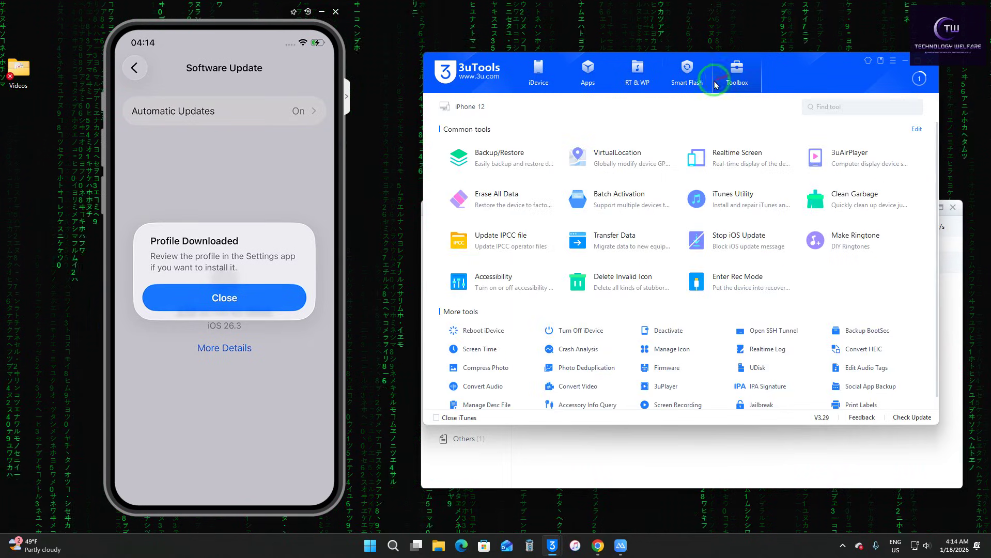
{"action": "left_click", "coordinate": [691, 67]}
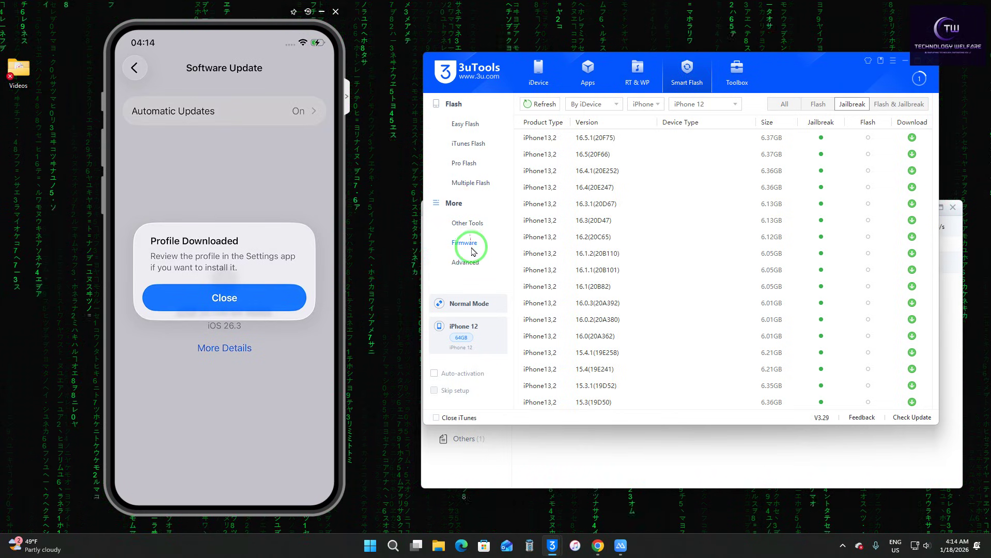
- Open Easy Flash and confirm in Downloads that no firmware has finished downloading yet
{"action": "left_click", "coordinate": [465, 124]}
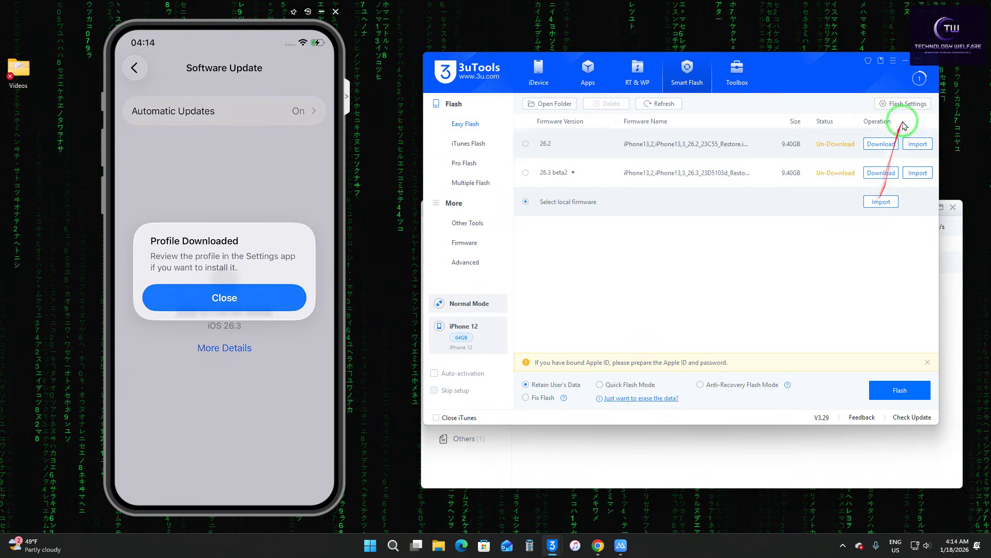
{"action": "left_click", "coordinate": [919, 80]}
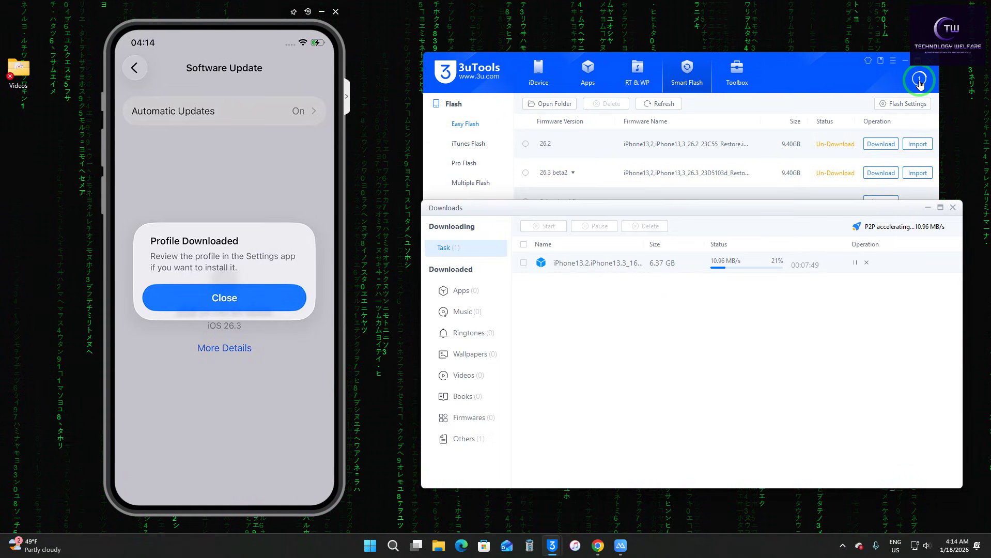
{"action": "left_click", "coordinate": [493, 417]}
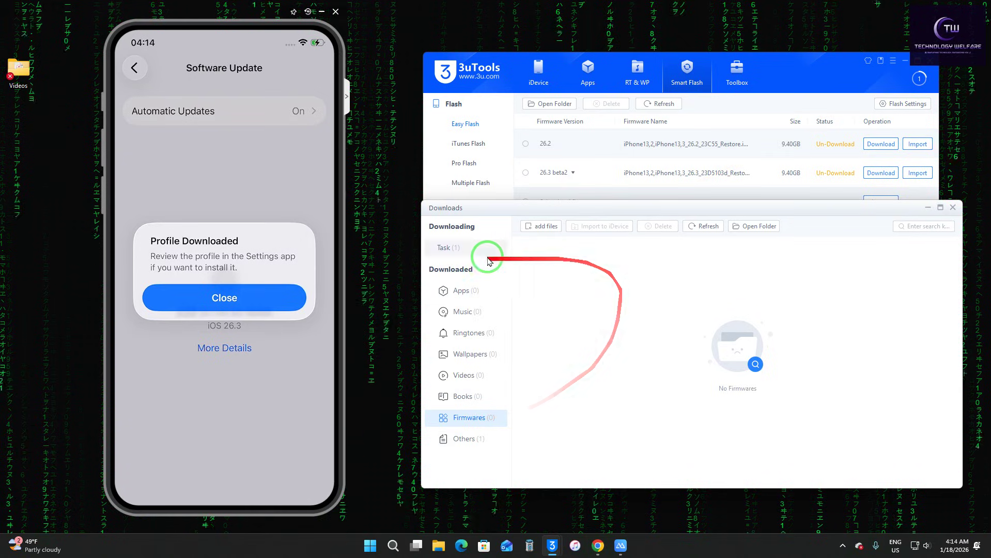
{"action": "left_click", "coordinate": [443, 247]}
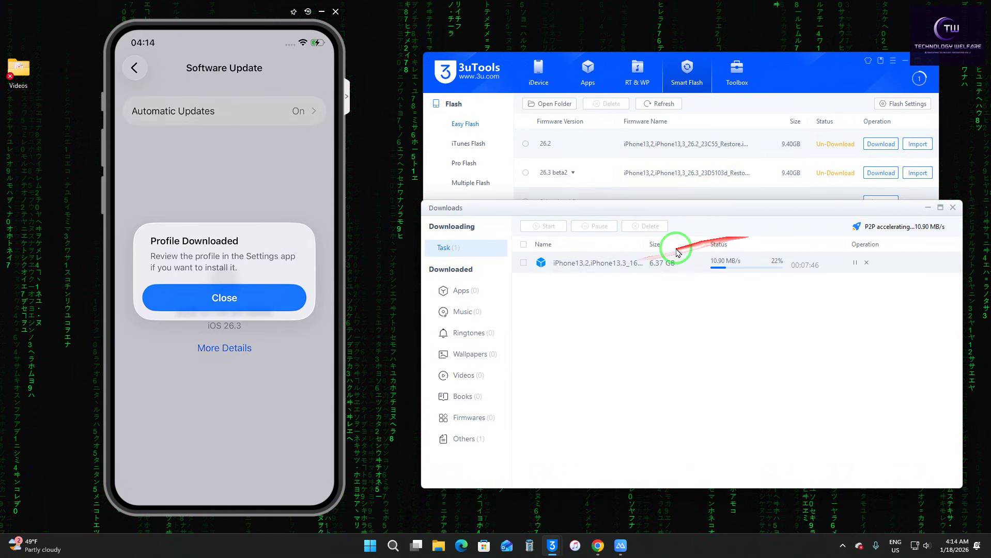
{"action": "left_click", "coordinate": [466, 417]}
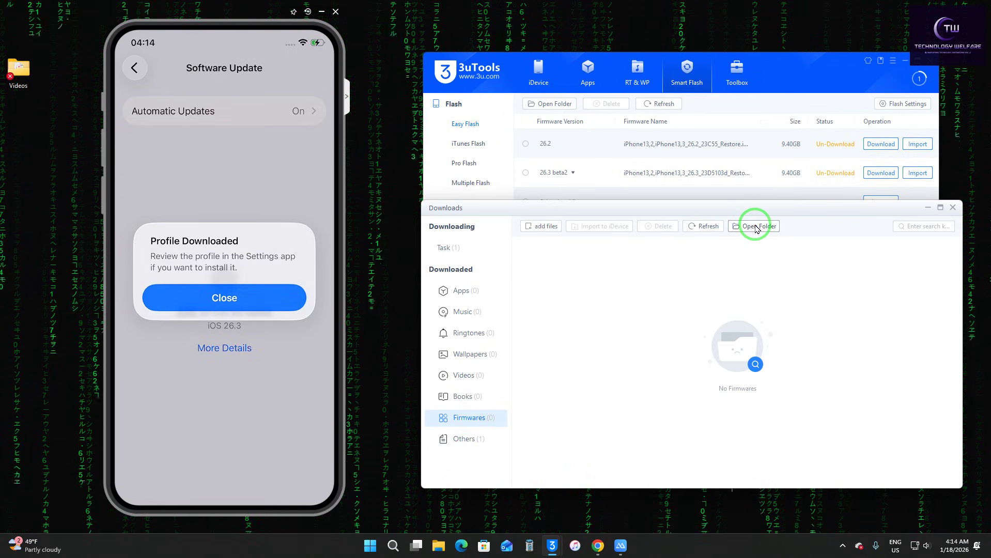
{"action": "left_click", "coordinate": [952, 208]}
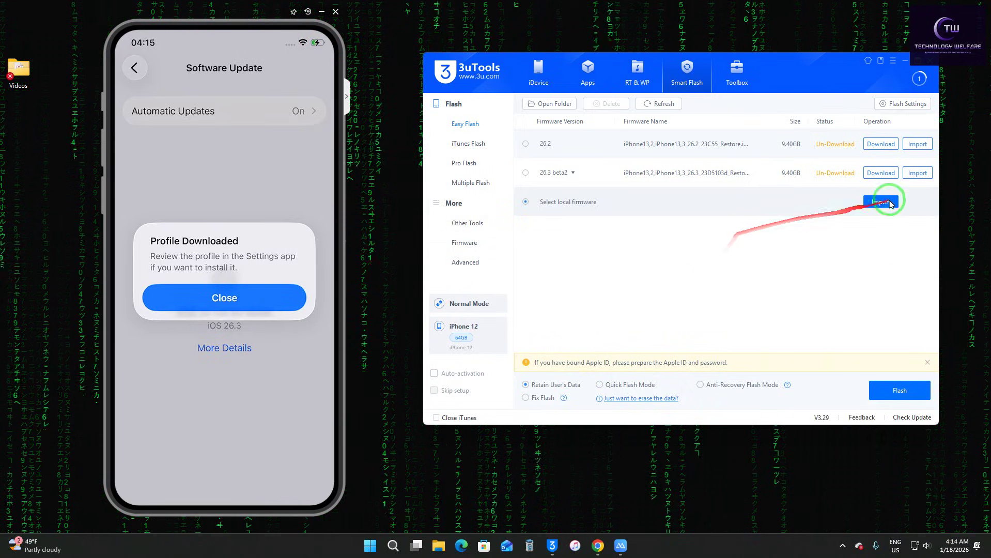
- Import iPhone_4.7_15.8.5_19H394_Restore into Easy Flash and acknowledge the downgrade backup reminder
{"action": "left_click", "coordinate": [868, 207]}
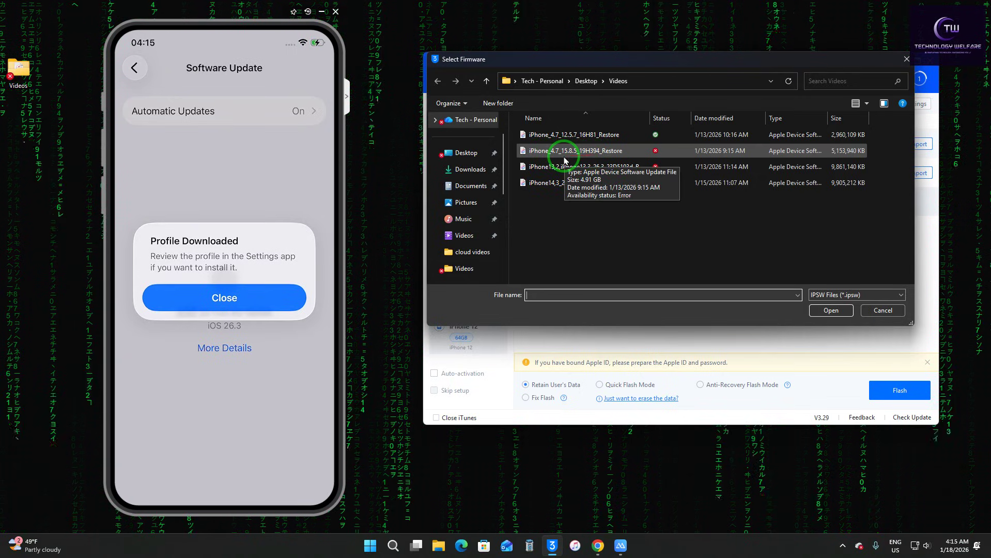
{"action": "double_click", "coordinate": [611, 158]}
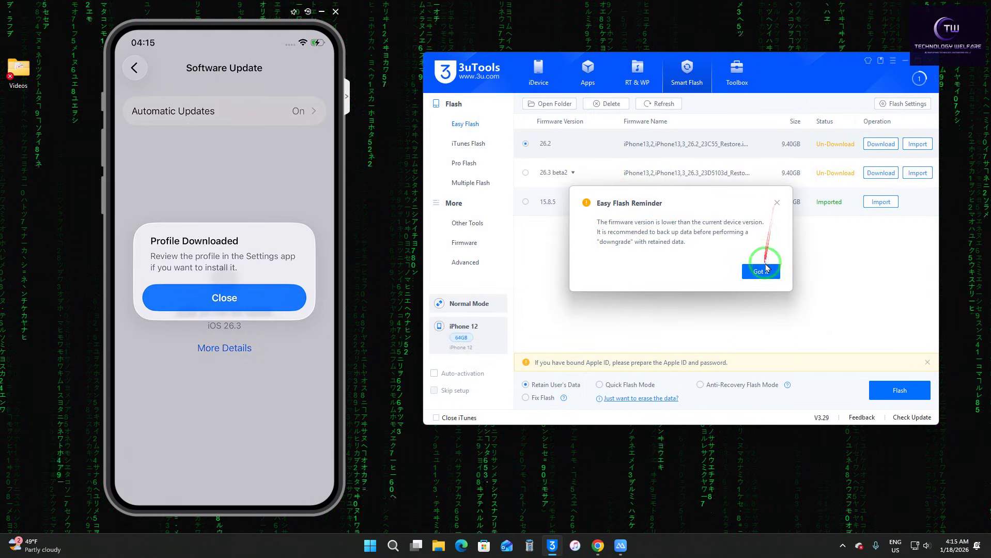
{"action": "left_click", "coordinate": [766, 269]}
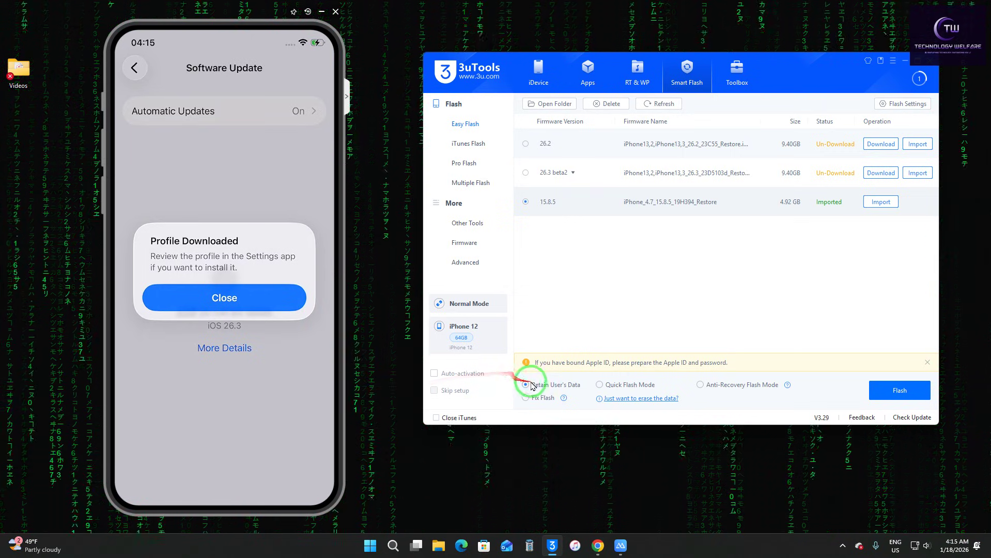
- Review the Easy Flash summary for the 26.3-to-15.8.5 downgrade retaining user data, then close it
{"action": "left_click", "coordinate": [898, 390]}
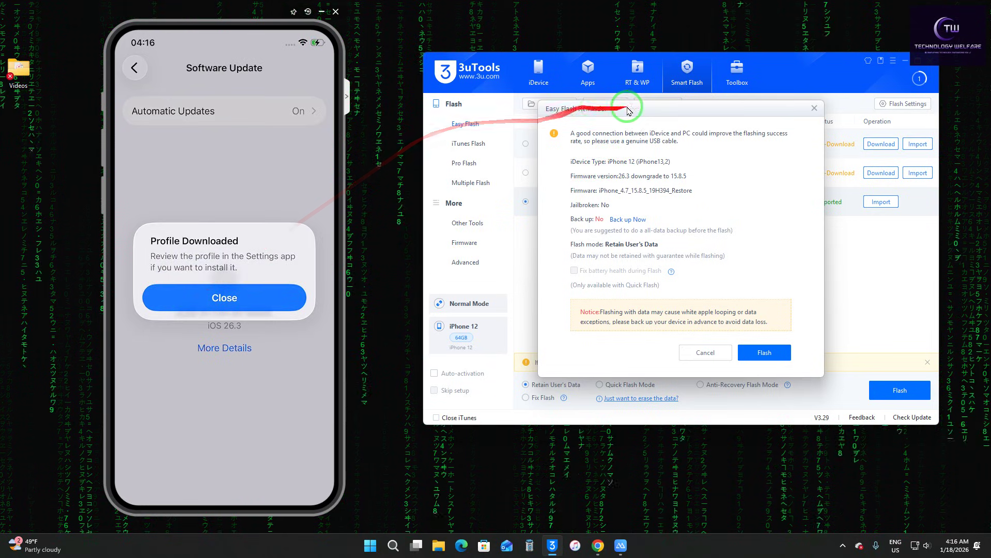
{"action": "left_click", "coordinate": [814, 108]}
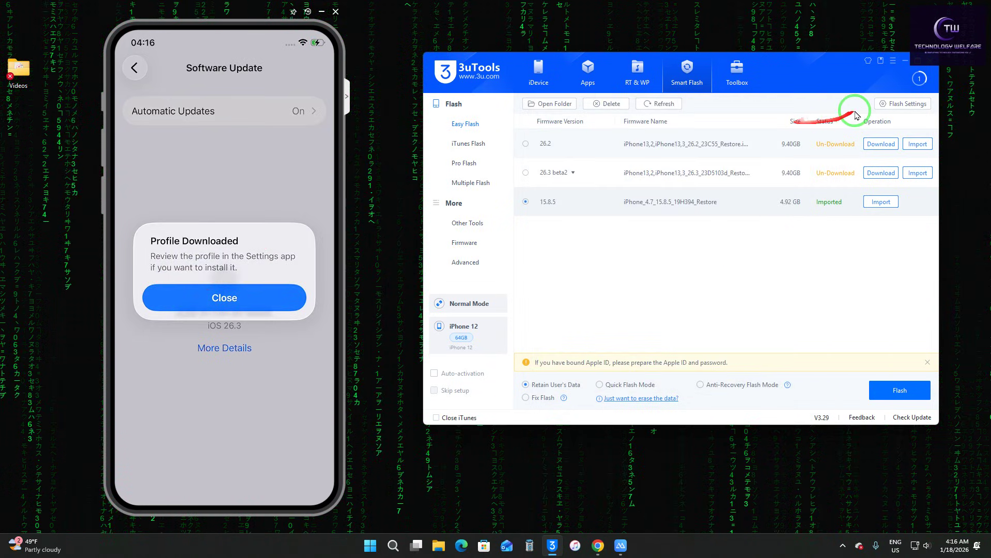